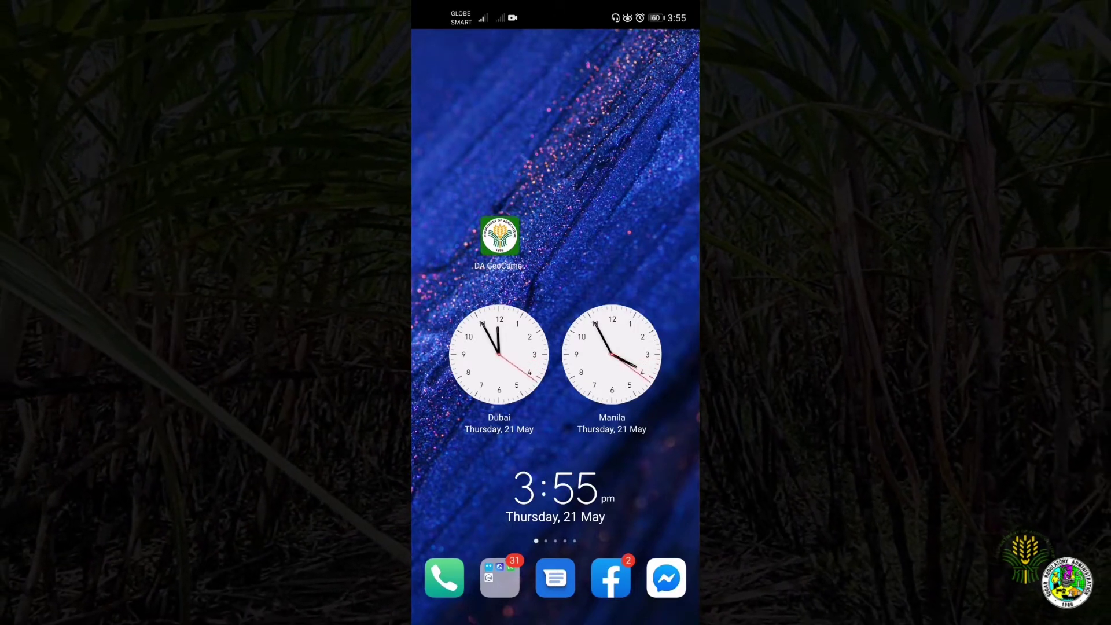
- Turn on the phone's location in Quick Settings and launch DA GeoCamera for a GPS fix
left_click_drag(555, 34, 555, 290)
left_click_drag(555, 231, 556, 520)
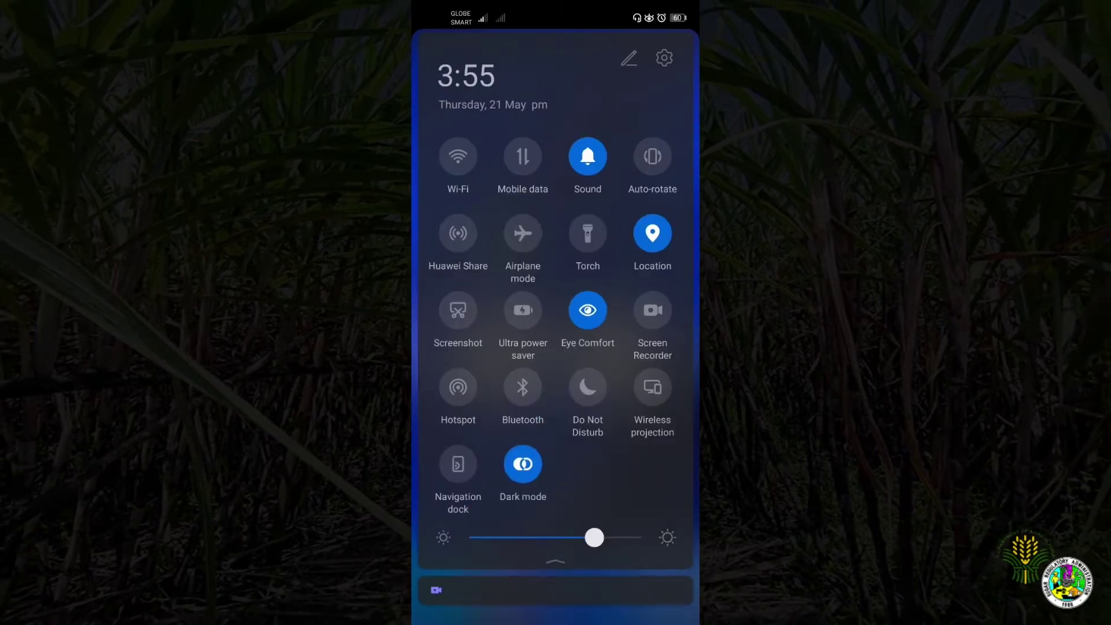
left_click(652, 233)
left_click_drag(648, 575, 642, 231)
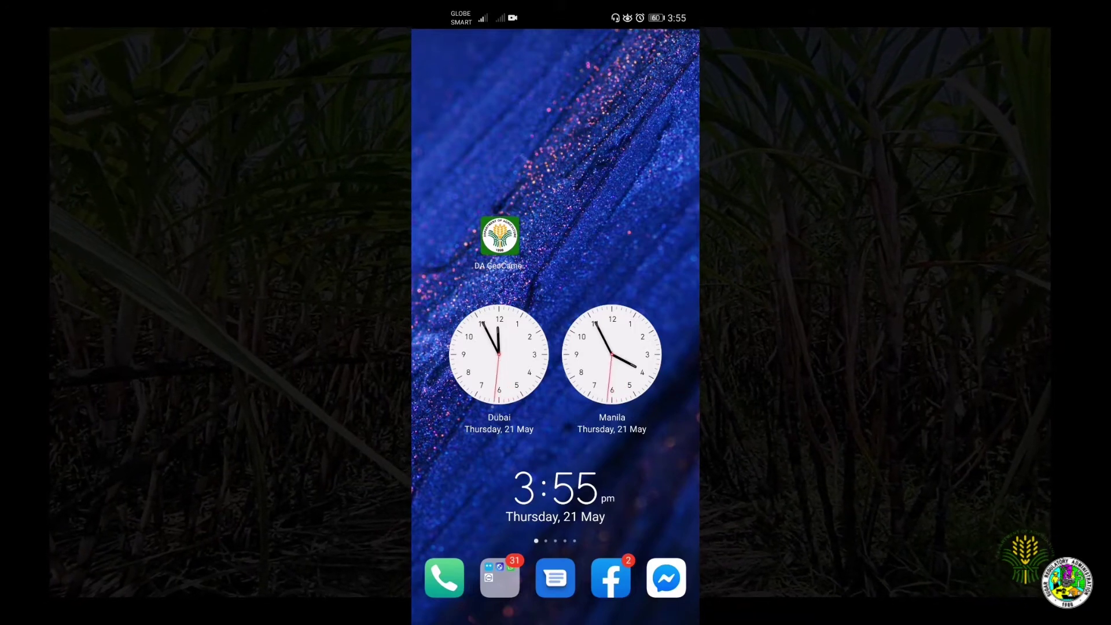
left_click(499, 236)
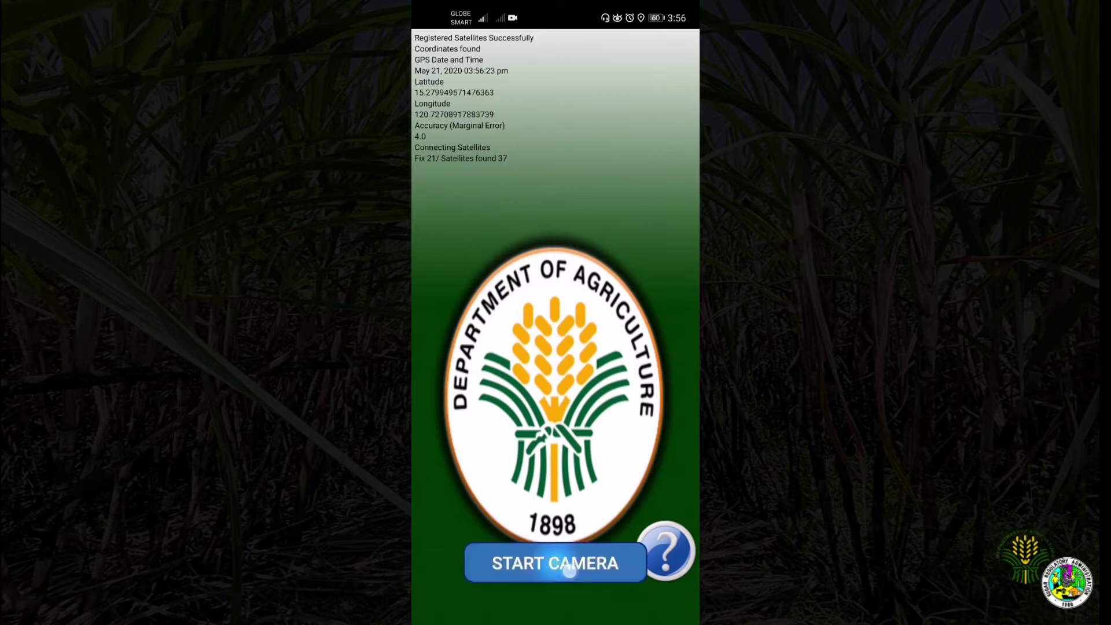
- Start the DA GeoCamera camera under the confirmed project name wfh_tarlac
left_click(568, 571)
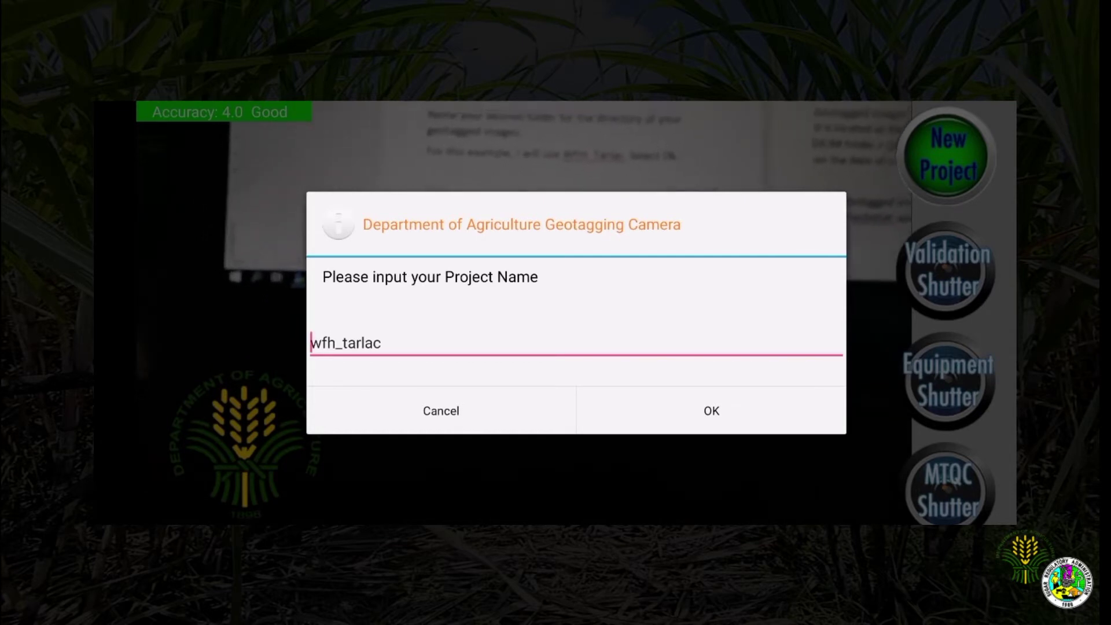
left_click(376, 343)
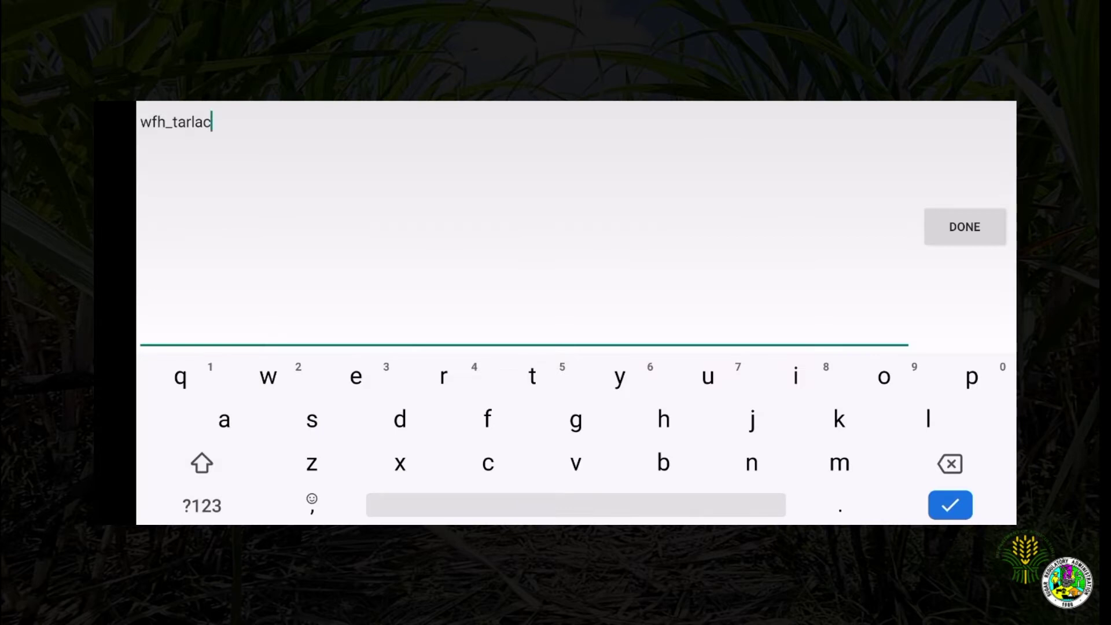
left_click(971, 228)
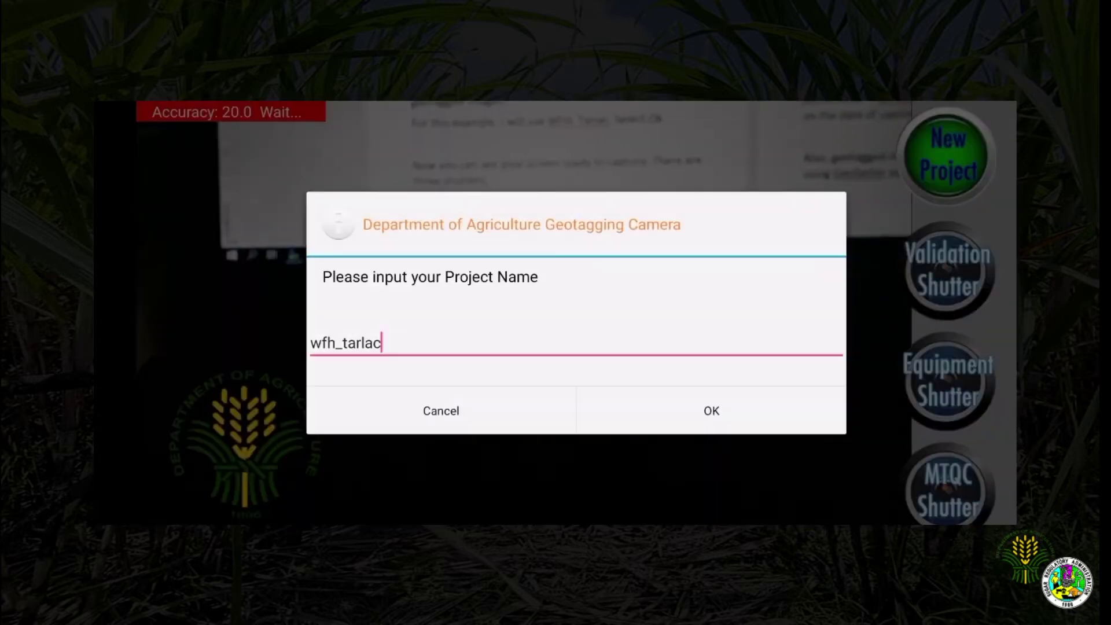
left_click(711, 411)
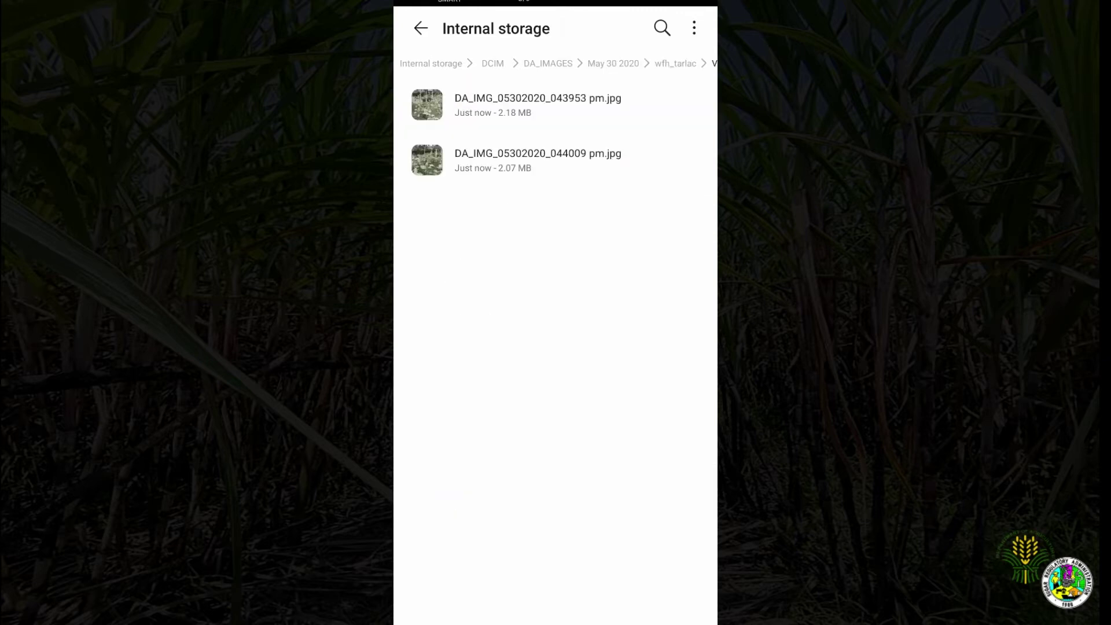
- Open the first and then the second captured DA_IMG photo in the wfh_tarlac folder
left_click(461, 108)
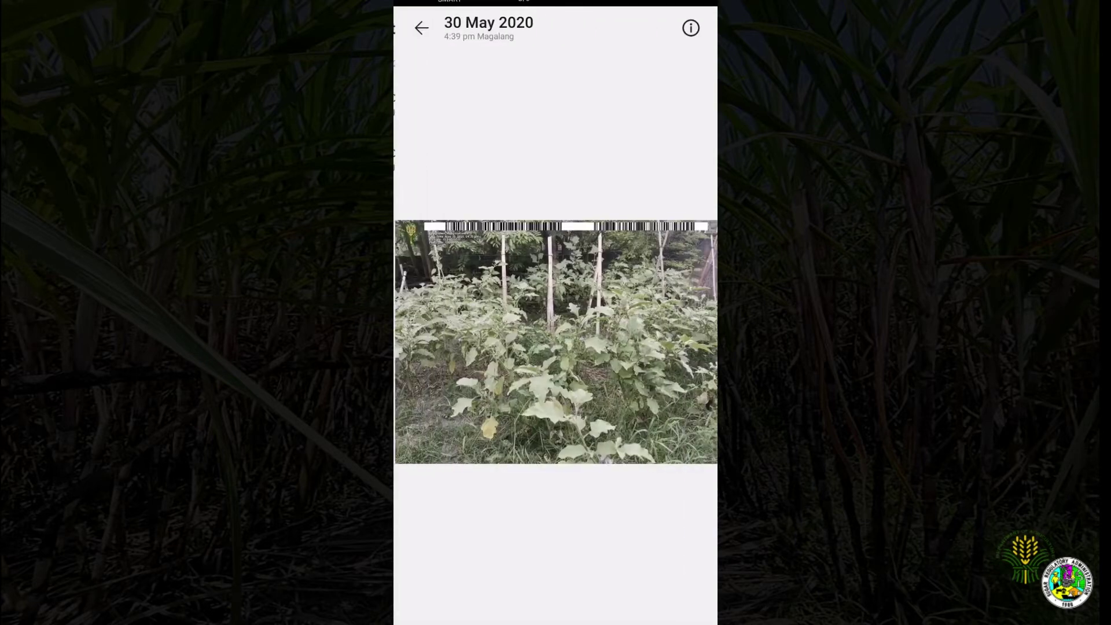
left_click_drag(709, 475, 637, 501)
left_click(497, 158)
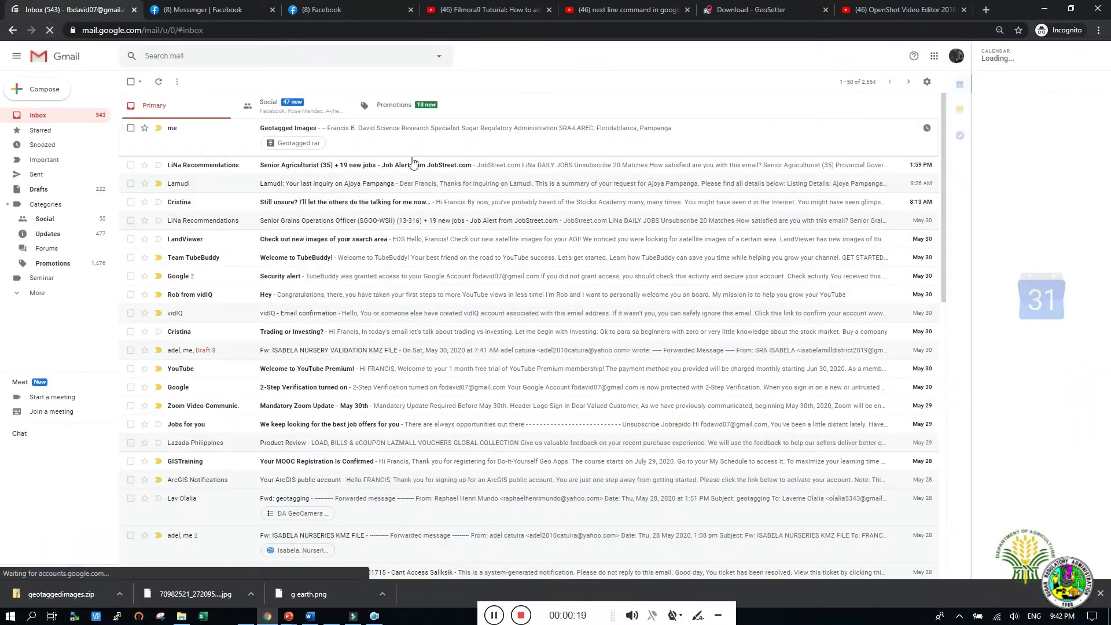
- Save the Geotagged.rar attachment from the Geotagged Images email into the DA Geotagging folder
left_click(429, 152)
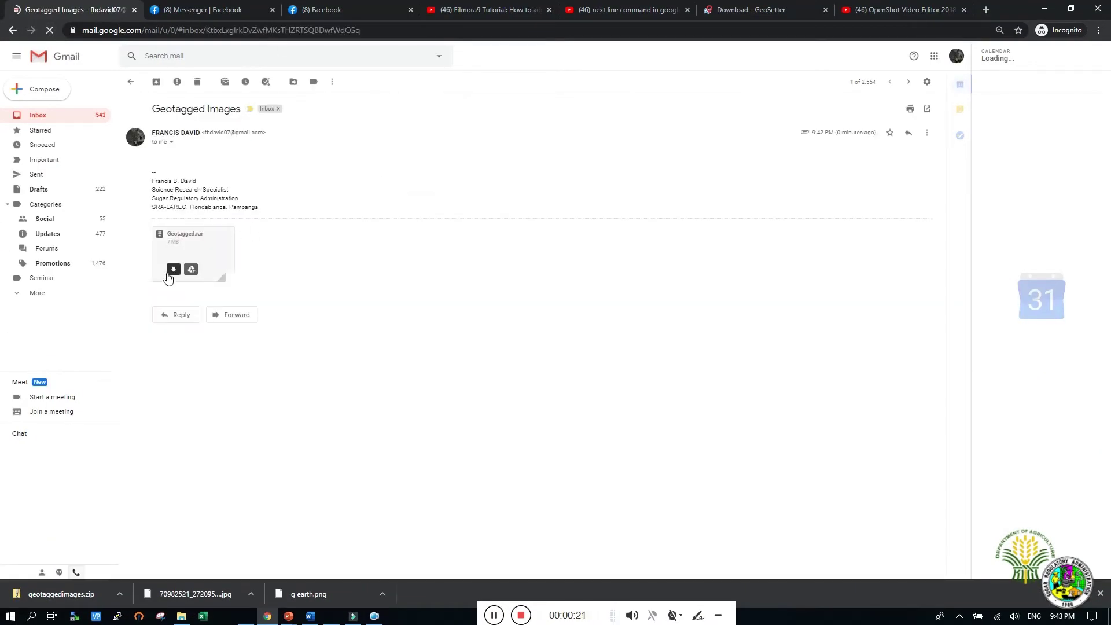
left_click(173, 271)
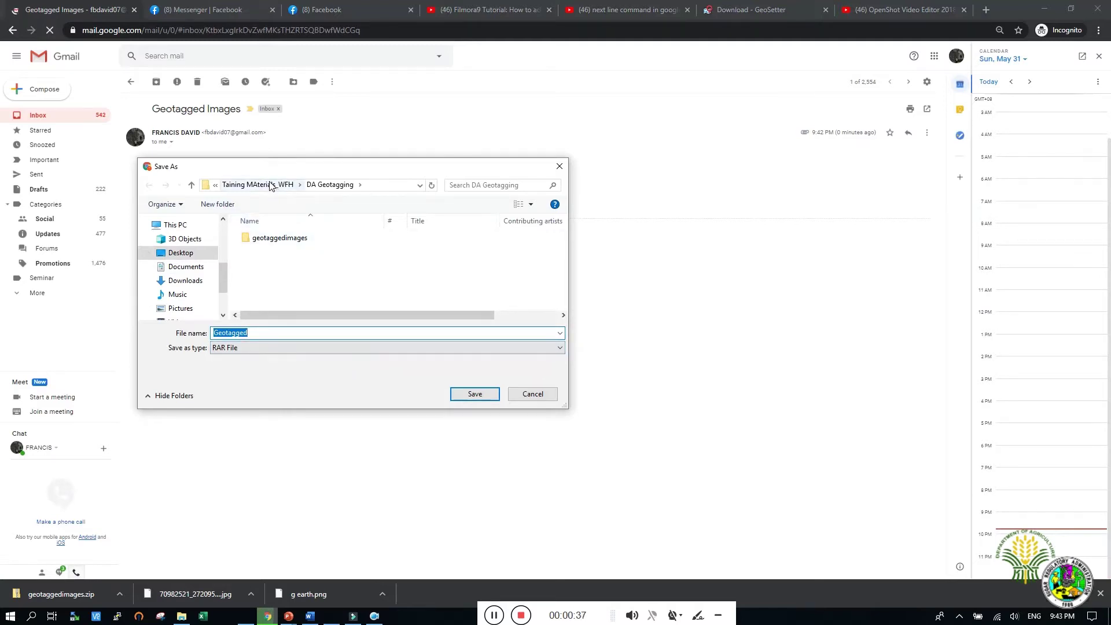
left_click(477, 394)
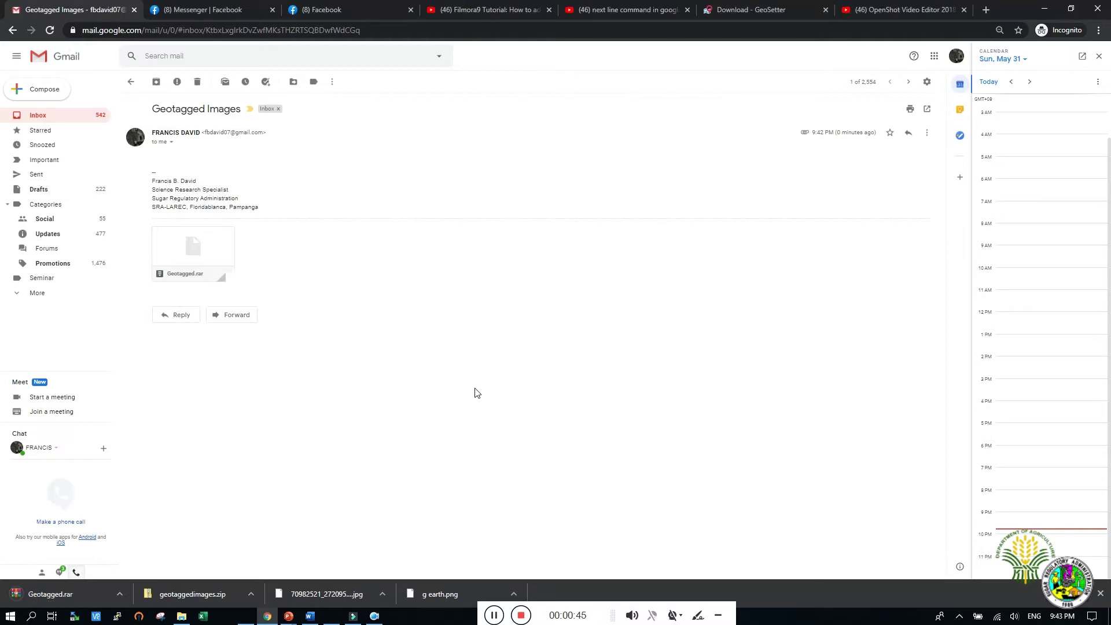
- Show the downloaded Geotagged.rar in its folder and extract it to Geotagged\
right_click(83, 591)
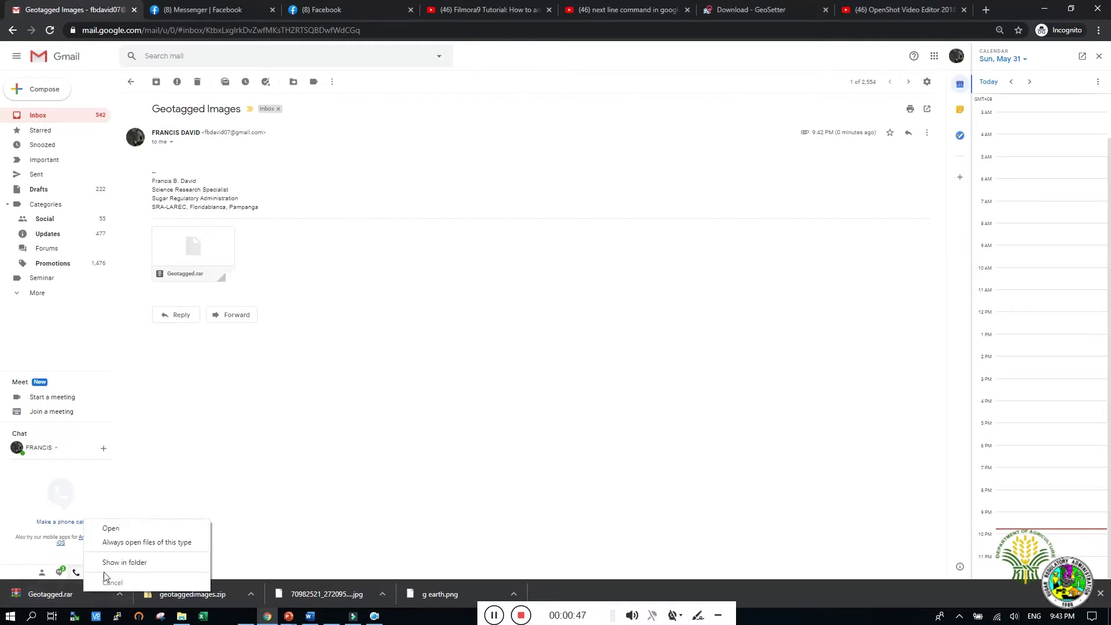
left_click(130, 561)
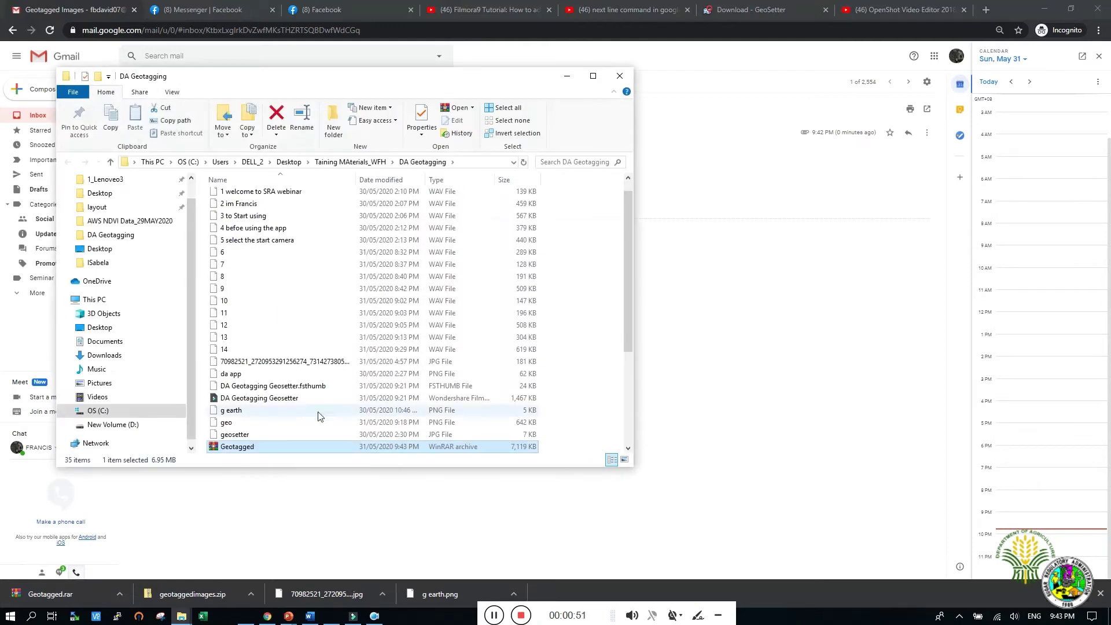
left_click(592, 76)
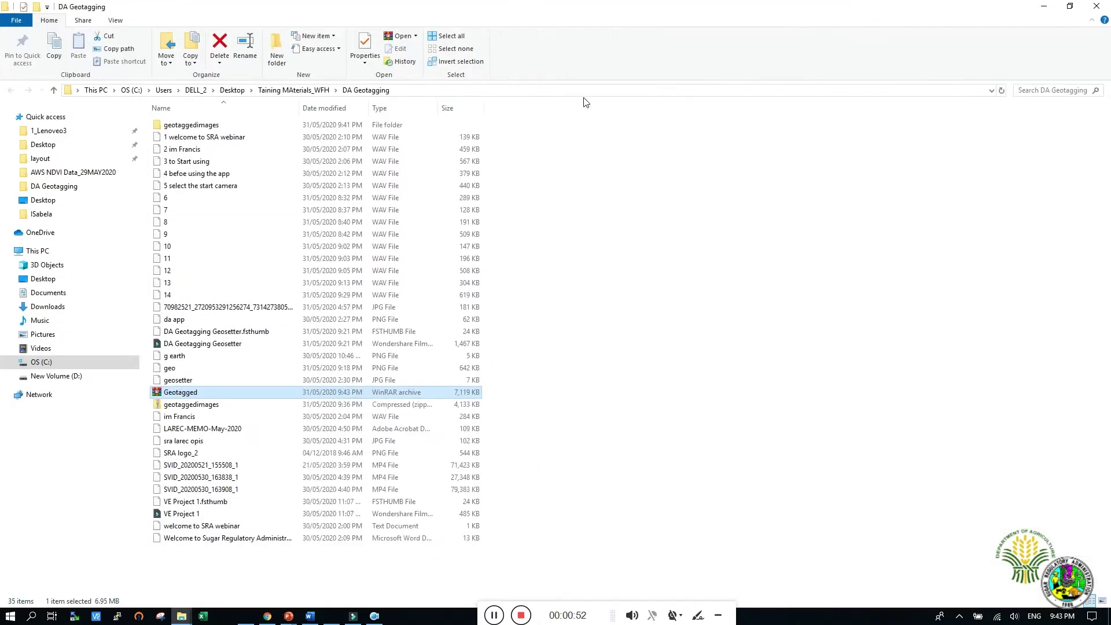
right_click(202, 394)
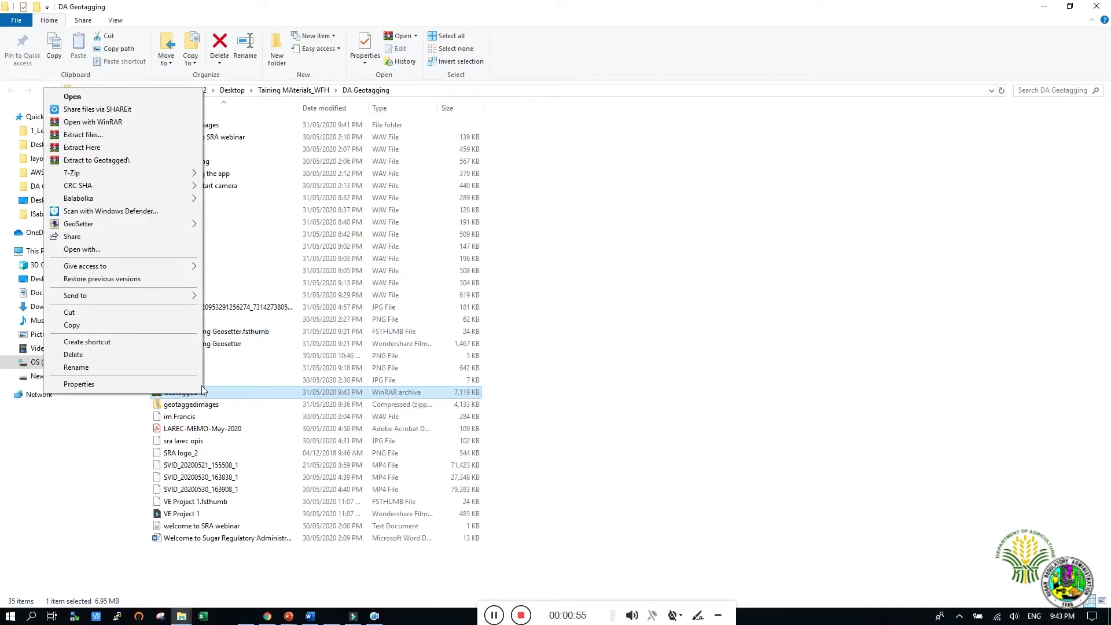
left_click(121, 160)
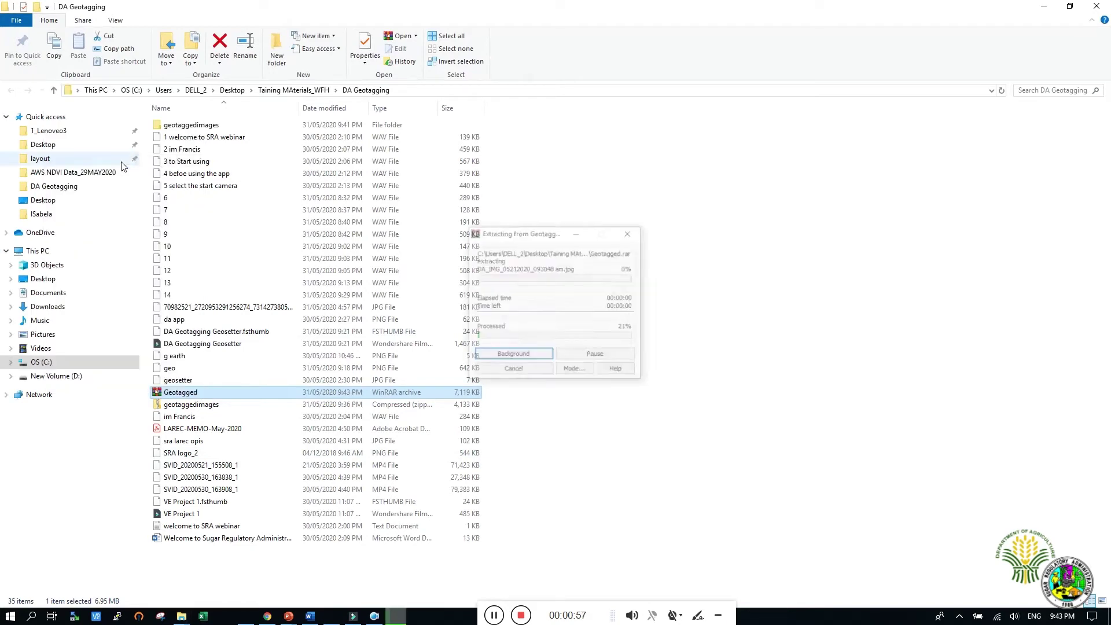
- Open the inner Geotagged photo folder and browse its photos in GeoSetter
left_click(194, 128)
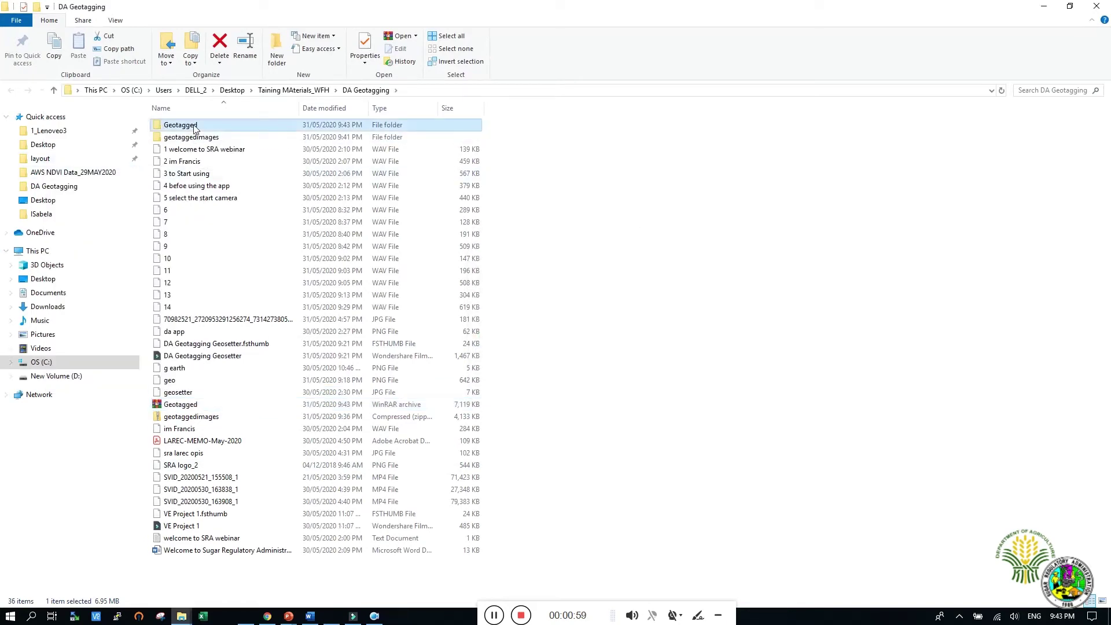
double_click(195, 126)
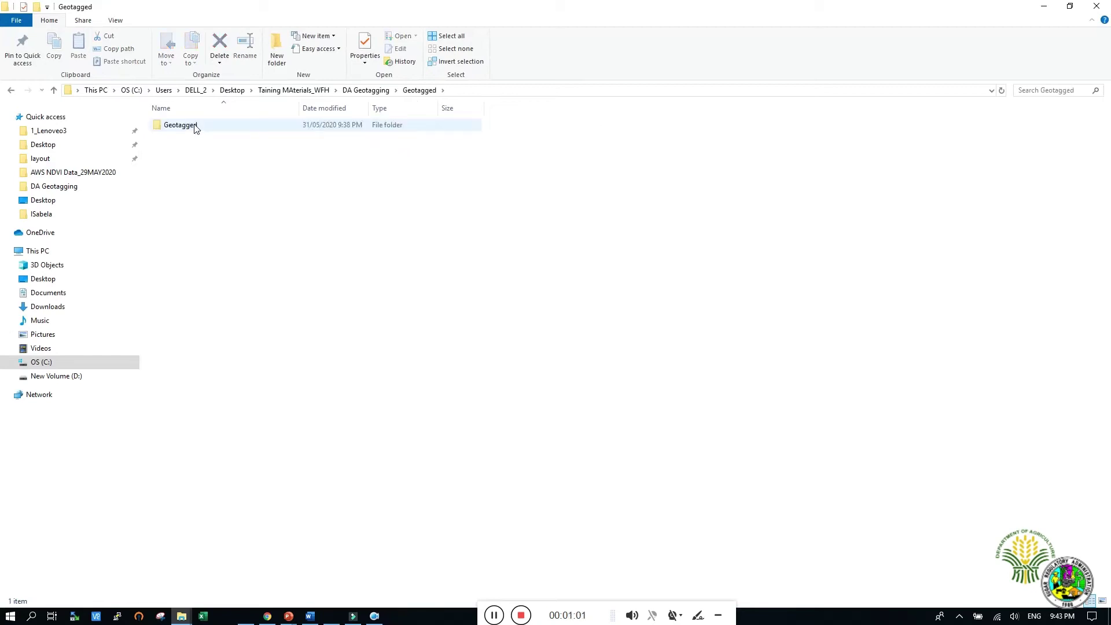
double_click(195, 128)
right_click(197, 128)
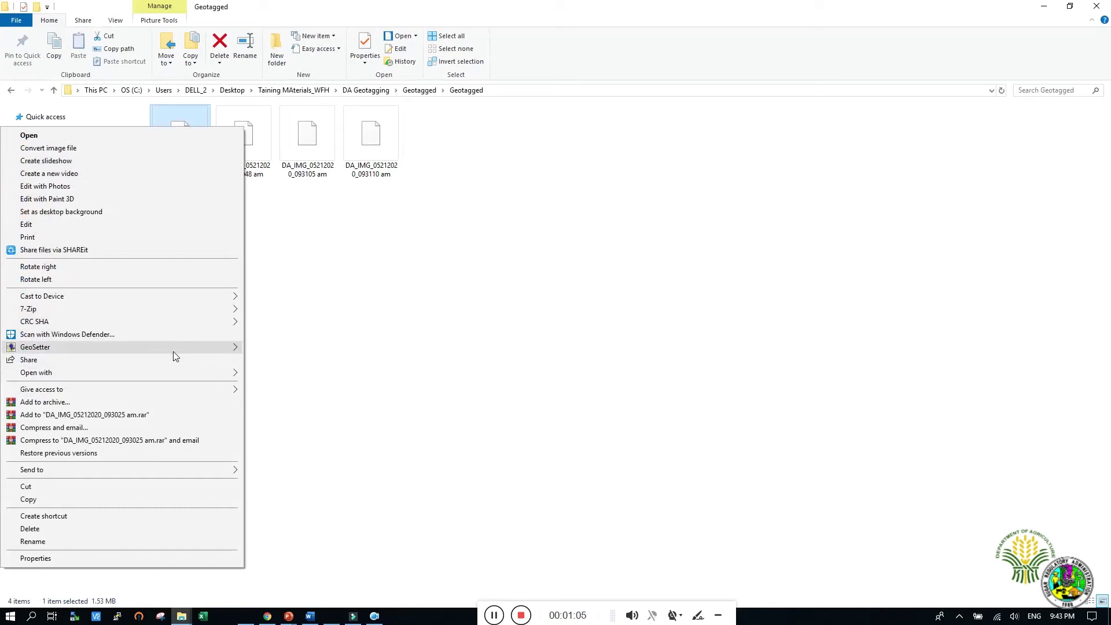
mouse_move(173, 350)
left_click(274, 349)
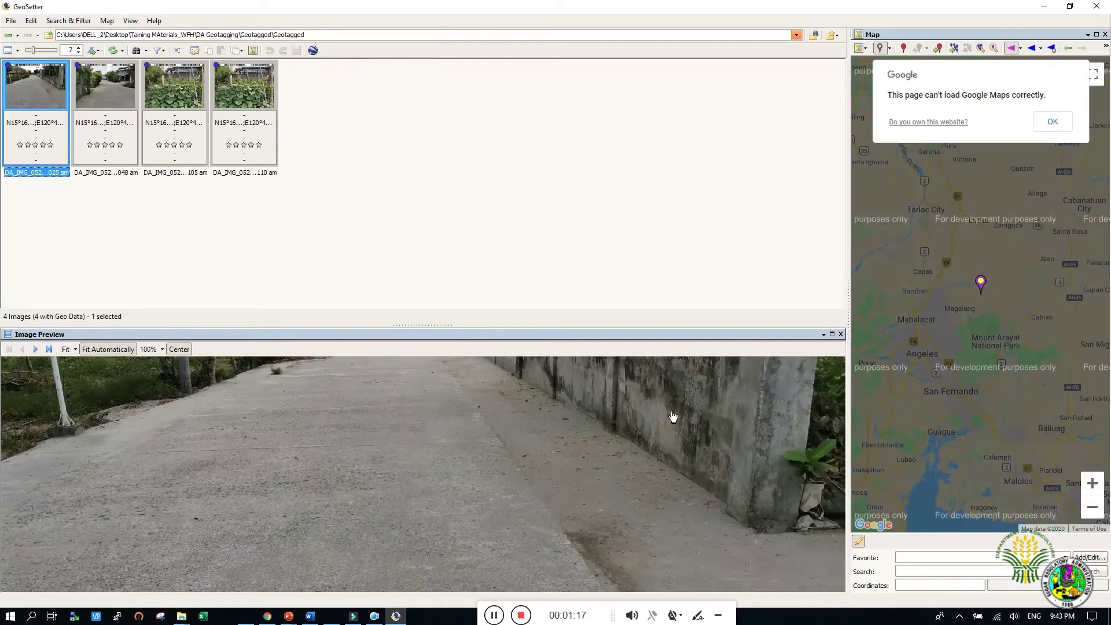
- Click through the field photo thumbnails to preview them, including the third photo
left_click(1002, 299)
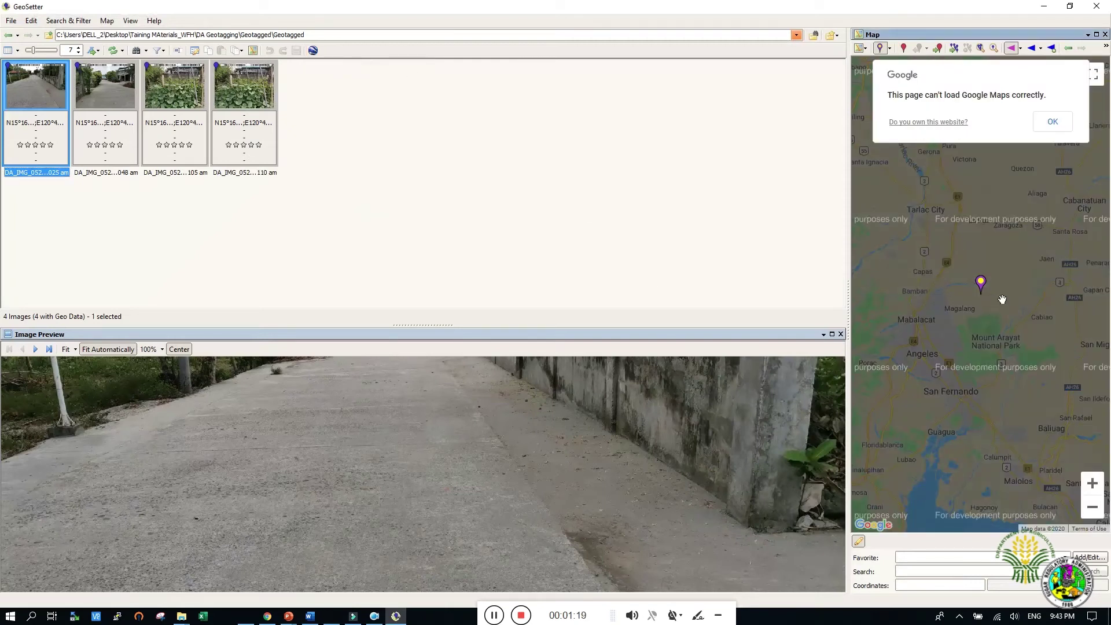
left_click(434, 405)
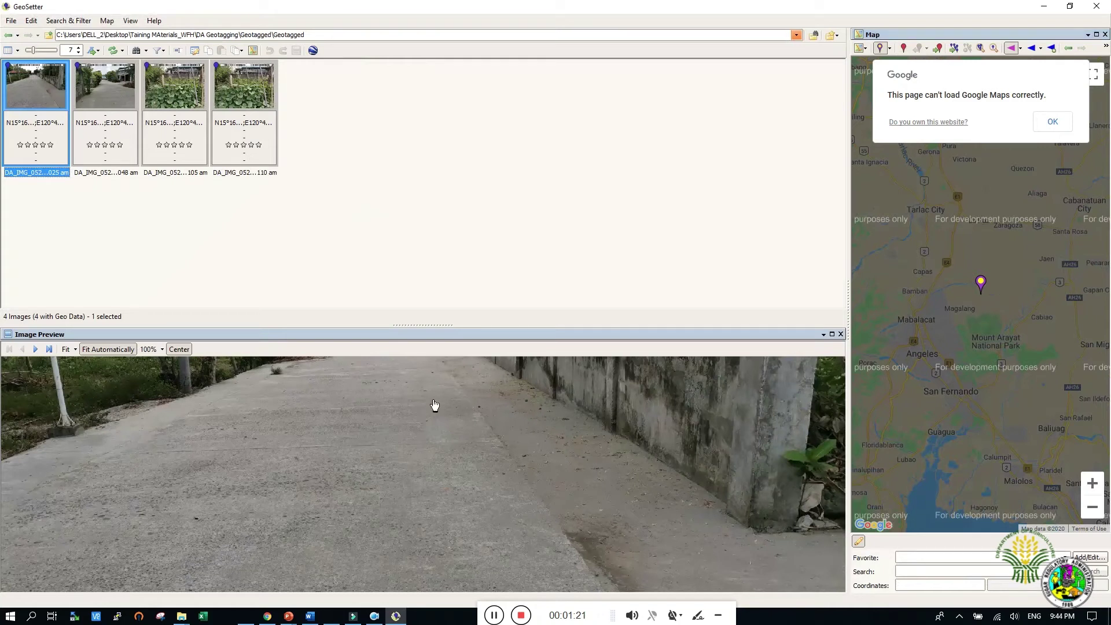
left_click(143, 81)
left_click(957, 304)
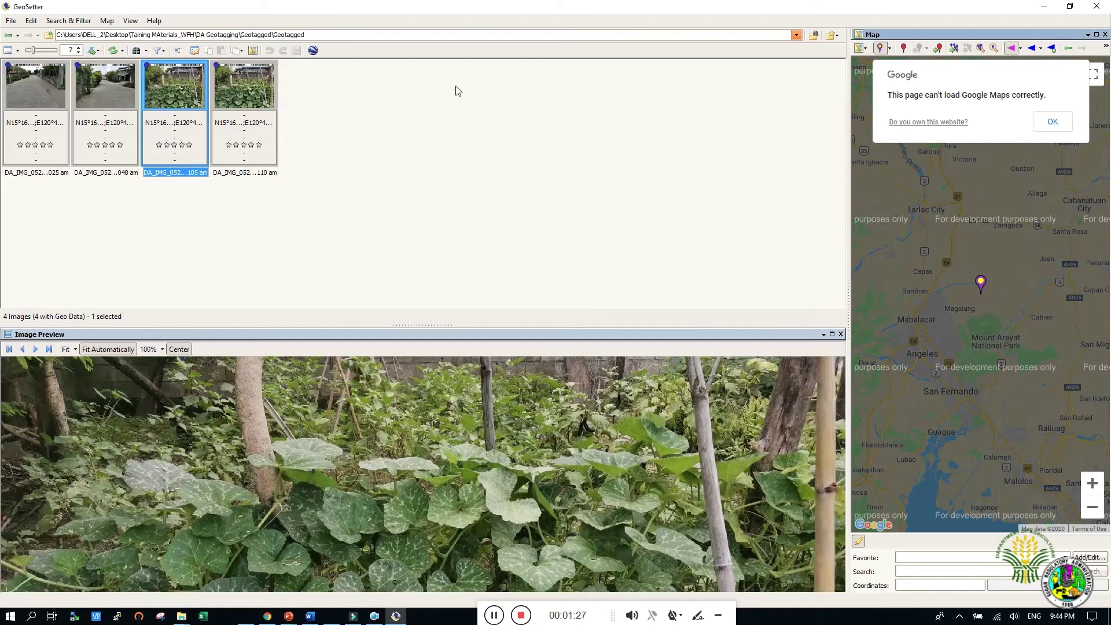
- Select all four geotagged photos with Ctrl+A and open the Export to Google Earth settings
left_click(307, 71)
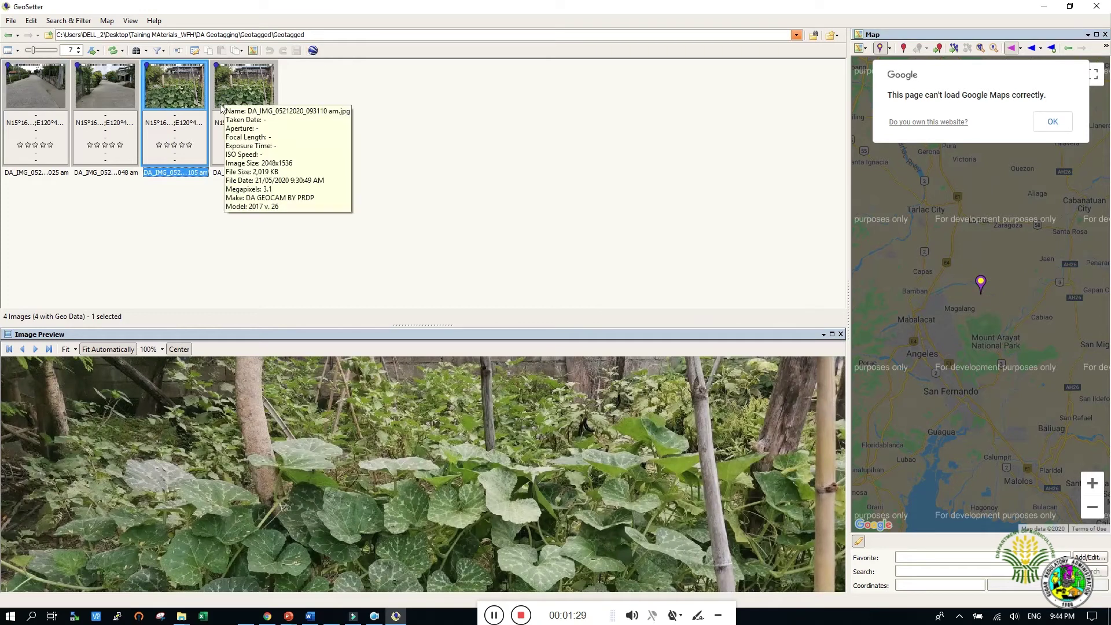
key("ctrl+a")
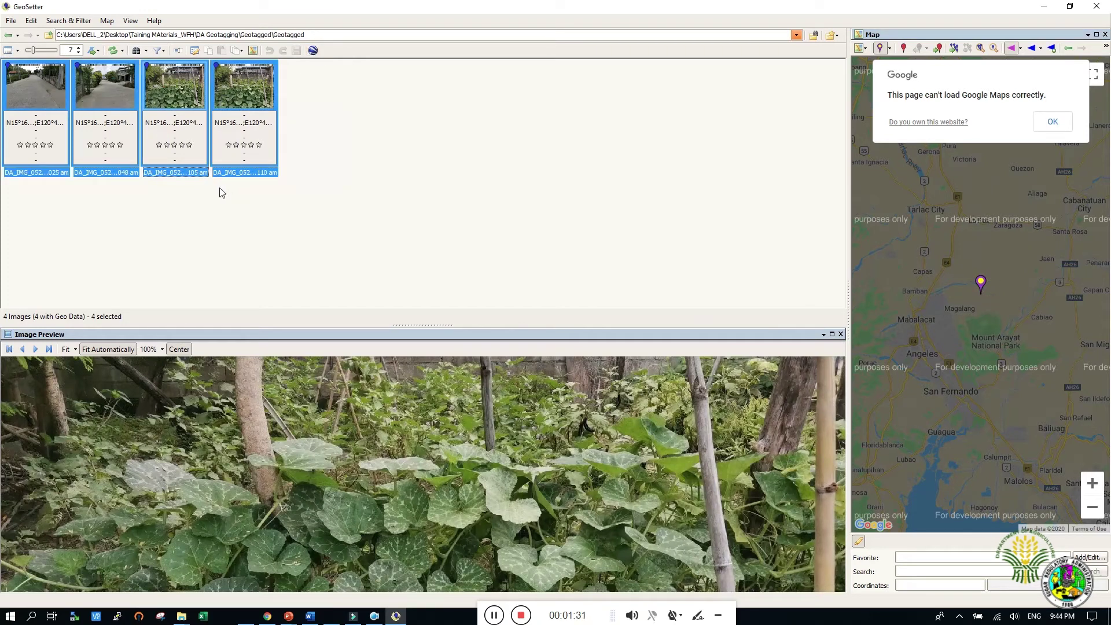
left_click(311, 51)
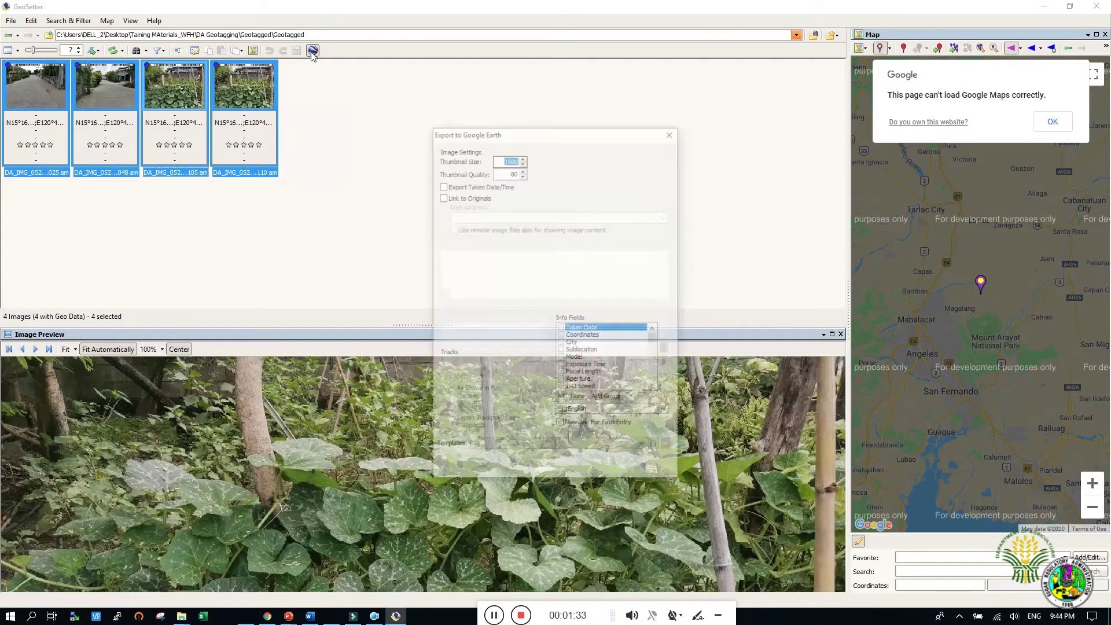
- Export the four photos as the KMZ file Geotagged images_date in the Geotagged folder
left_click(501, 159)
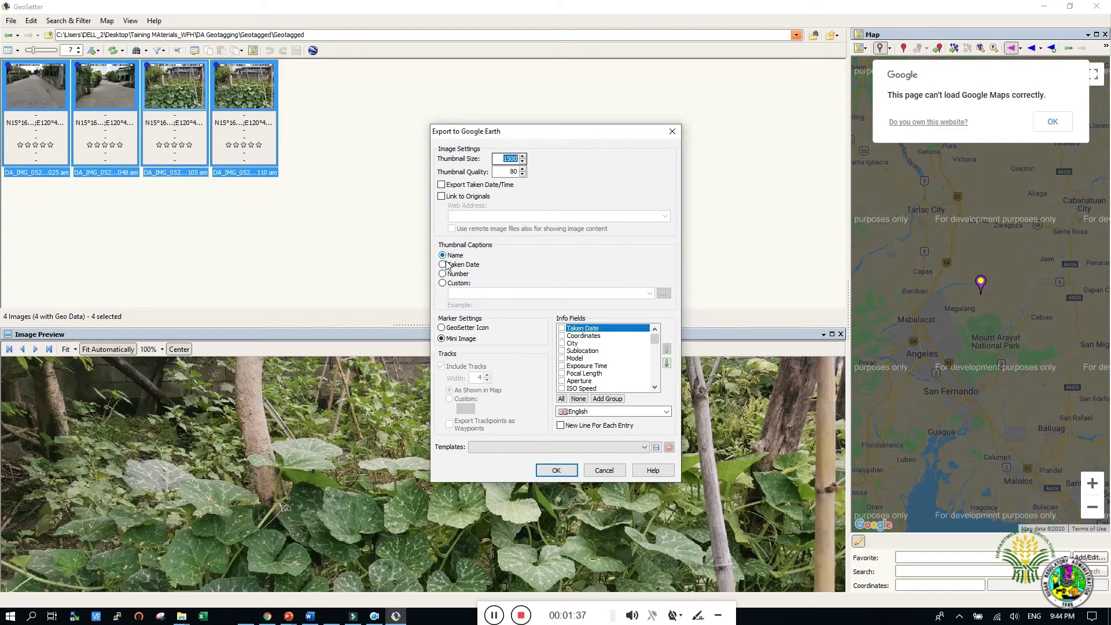
left_click(556, 471)
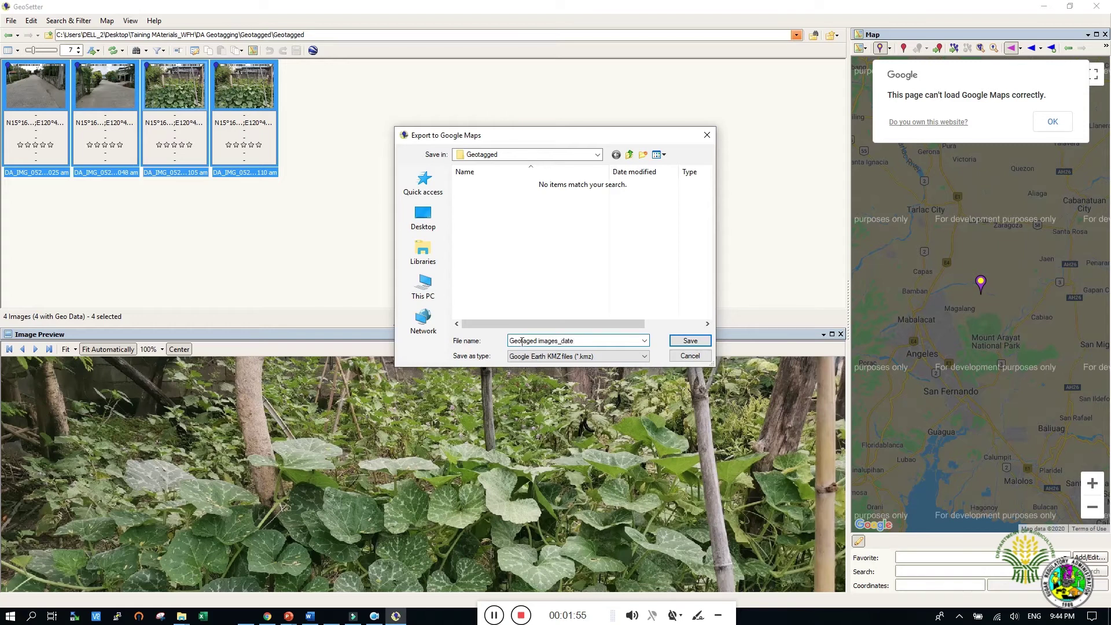
left_click(635, 356)
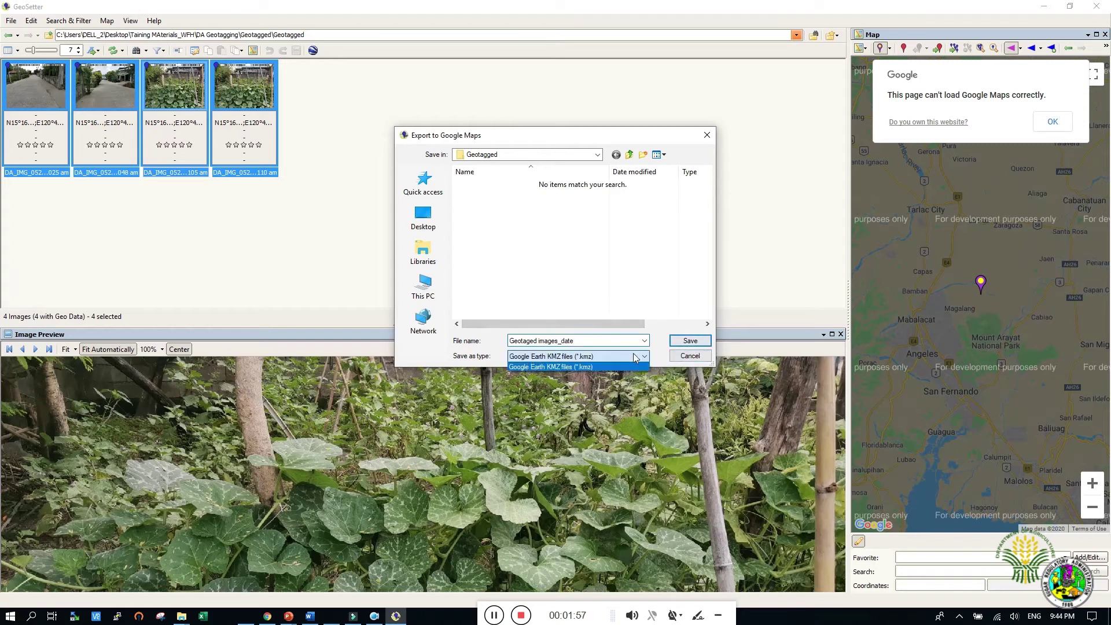
left_click(635, 357)
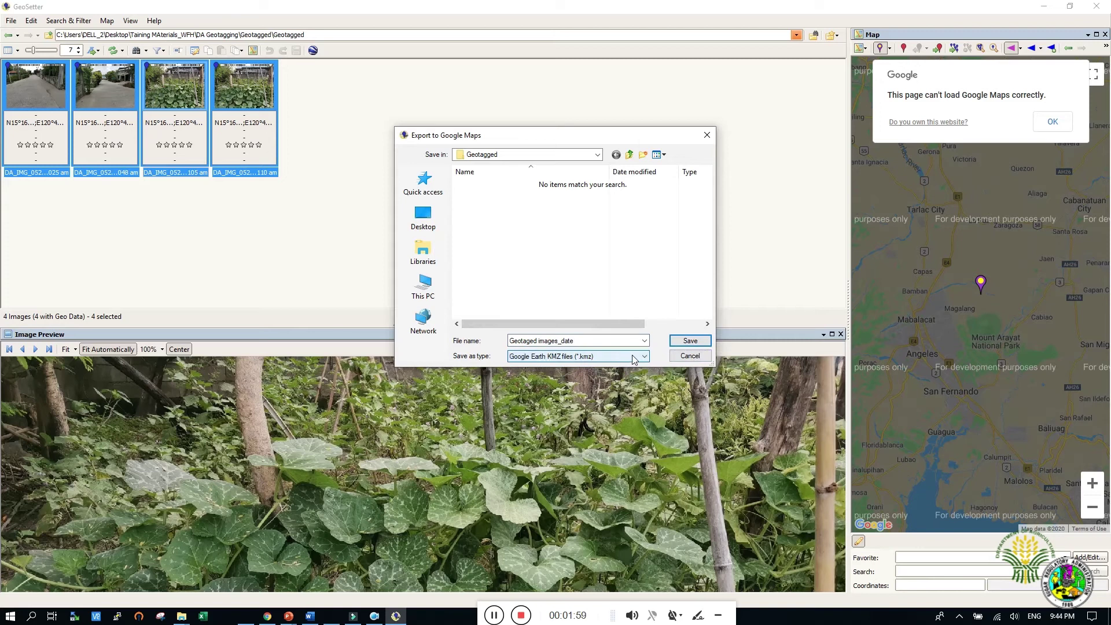
left_click(692, 343)
left_click(693, 344)
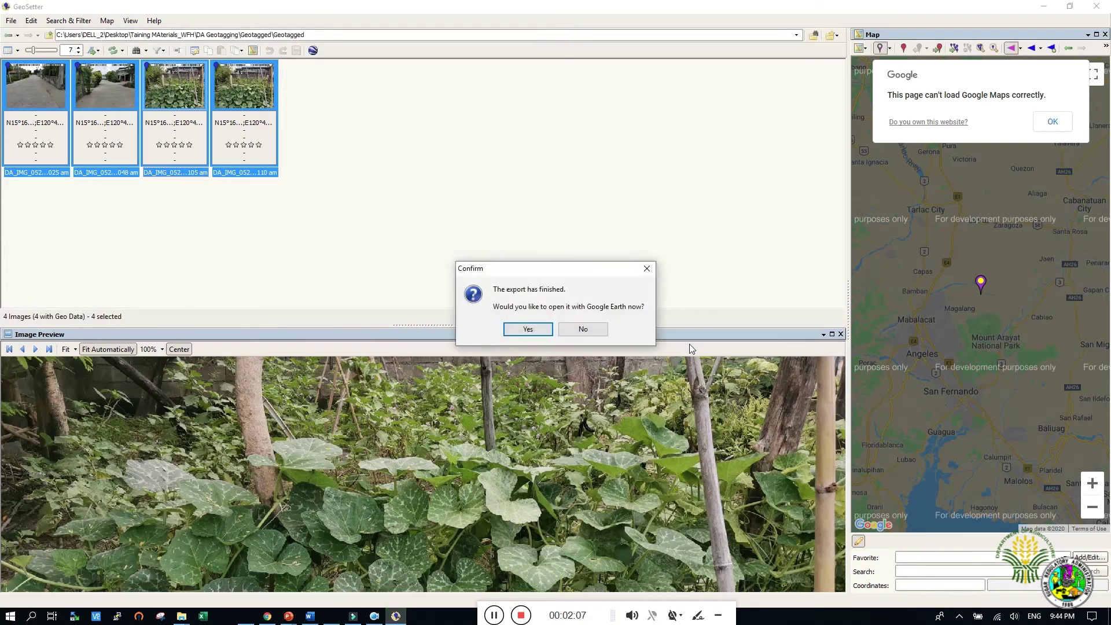
left_click(528, 329)
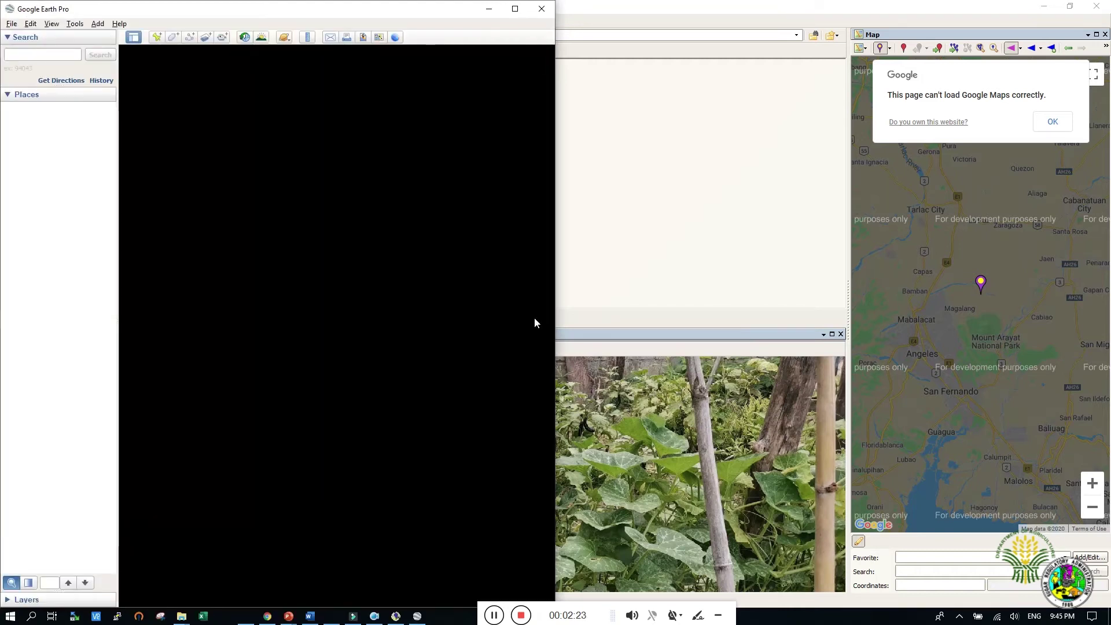
- Maximize Google Earth Pro to show the exported KMZ photo placemarks full-screen
left_click(515, 10)
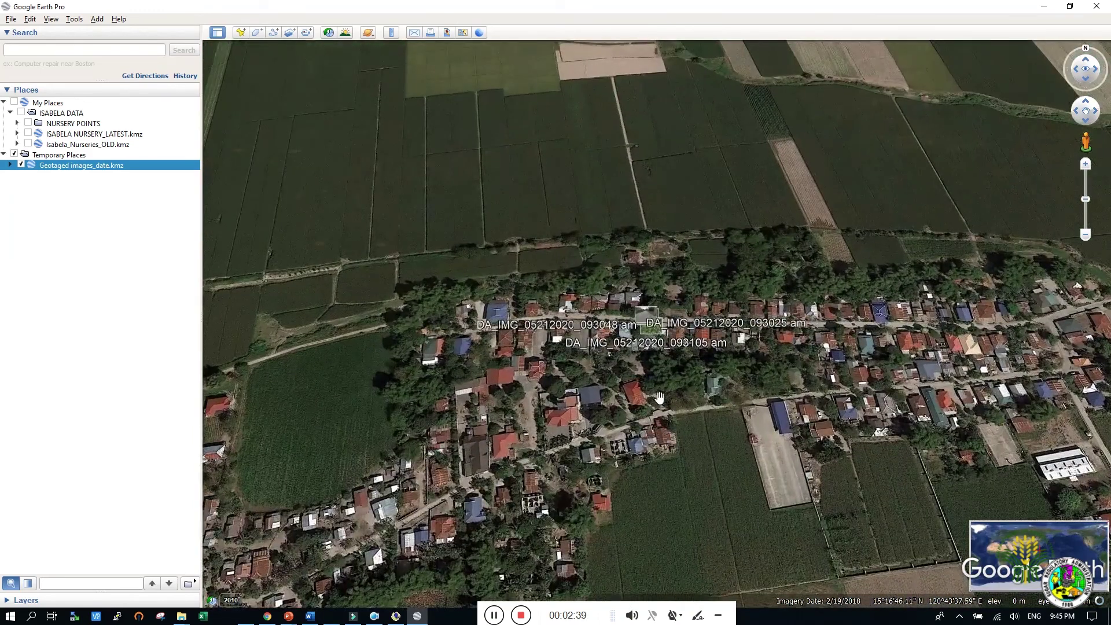
- Zoom in and centre the spread-out photo placemarks, collapsing the ISABELA DATA folder
left_click(645, 340)
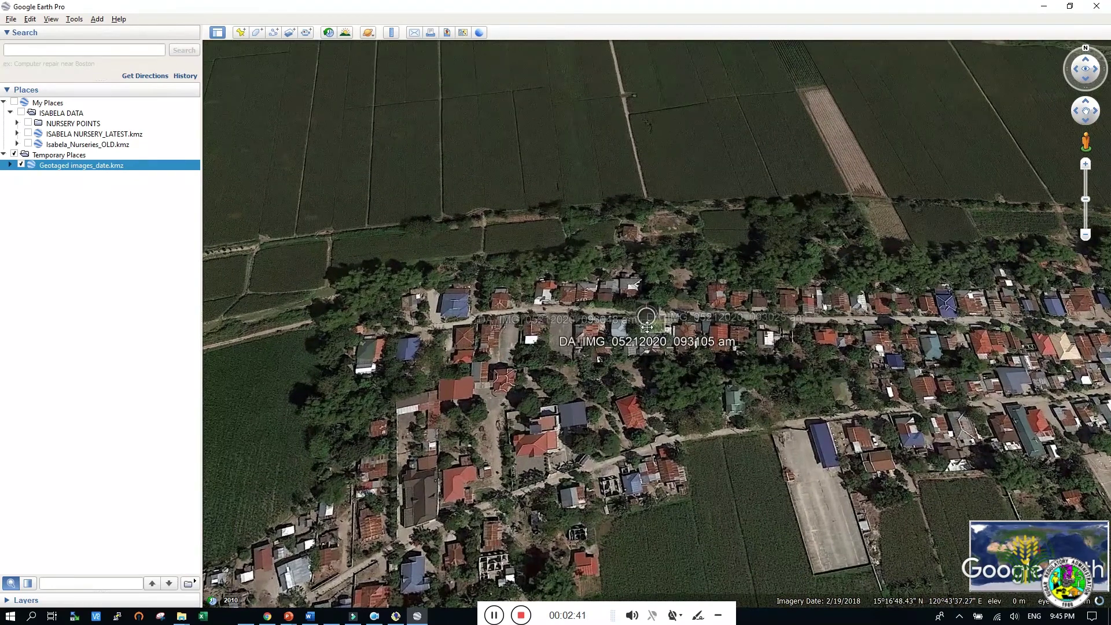
scroll(647, 335, "up", 3)
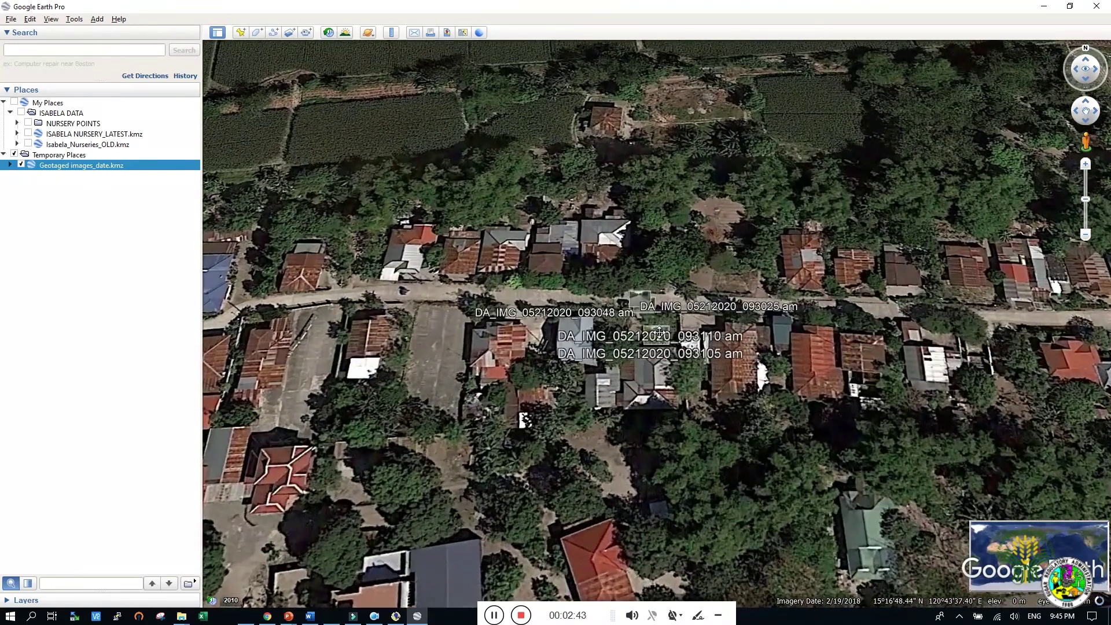
scroll(652, 324, "up", 2)
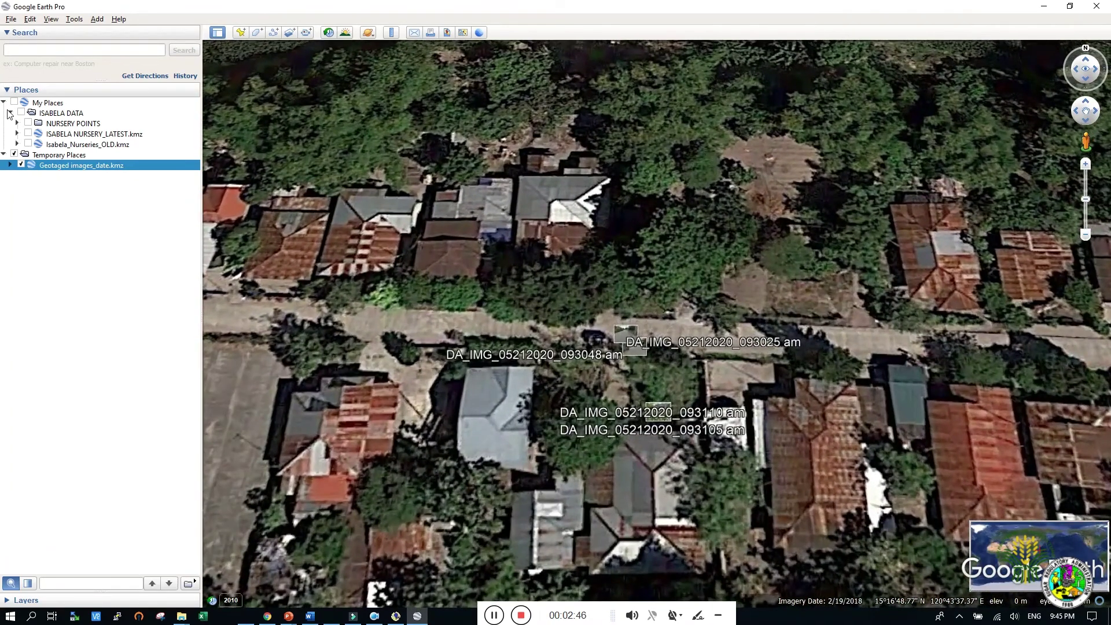
left_click(9, 113)
scroll(643, 349, "up", 2)
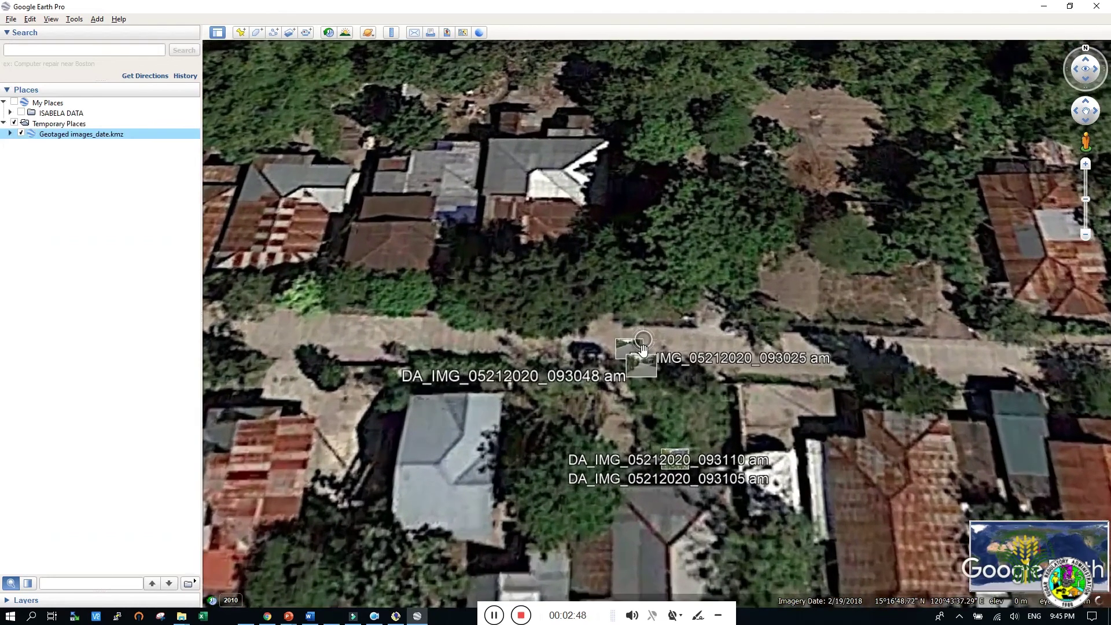
left_click_drag(642, 347, 599, 291)
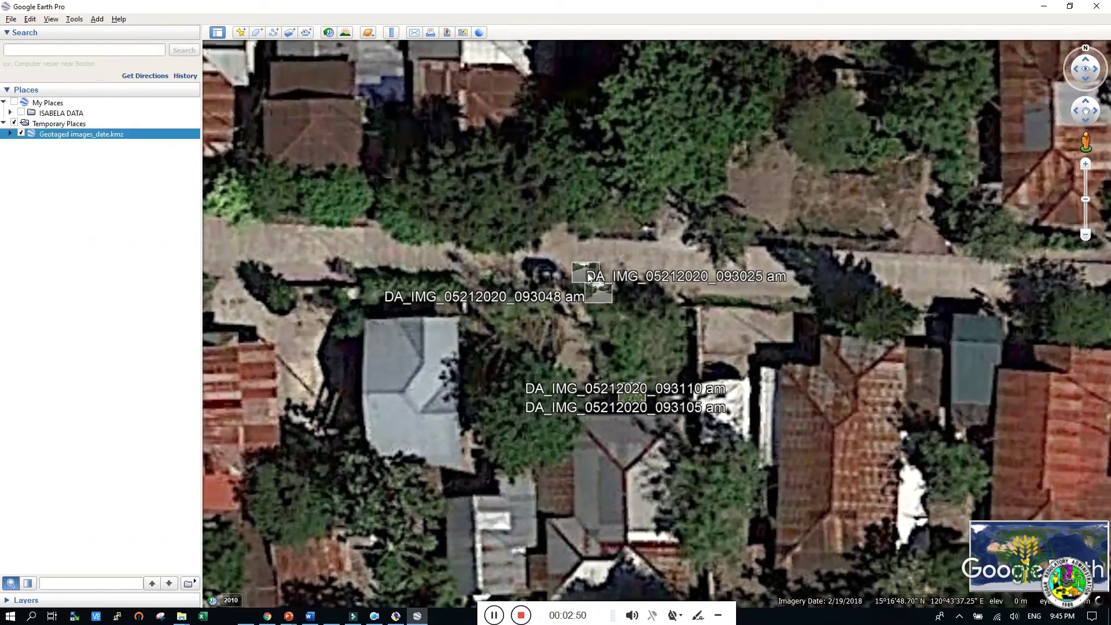
- View and close the 093025 and 093110 photo balloons, then quit Google Earth Pro
left_click(588, 277)
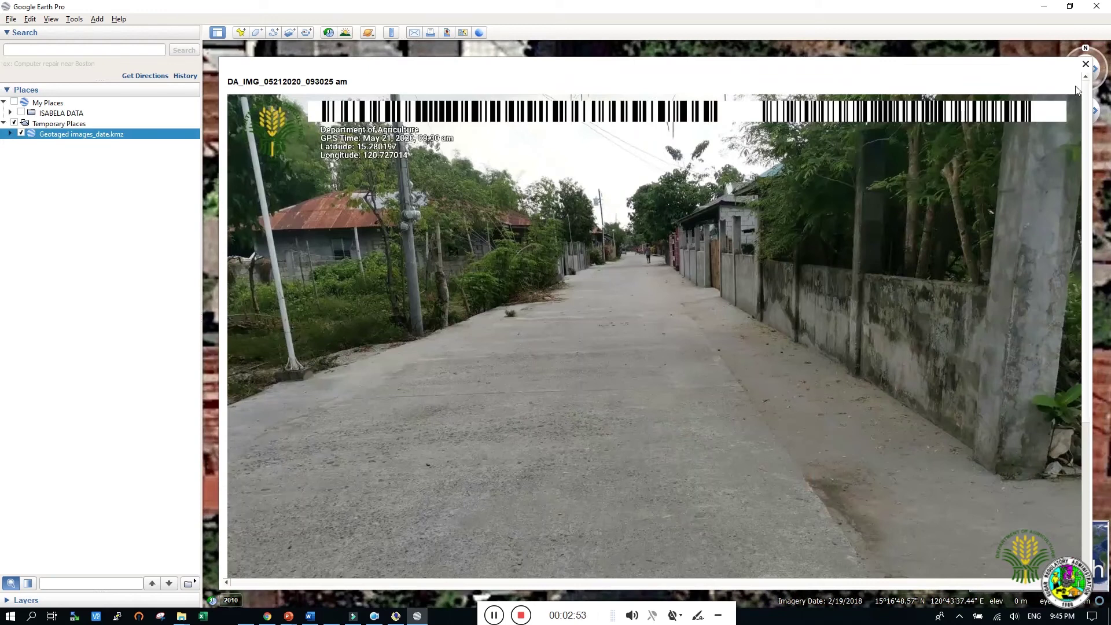
left_click(1085, 65)
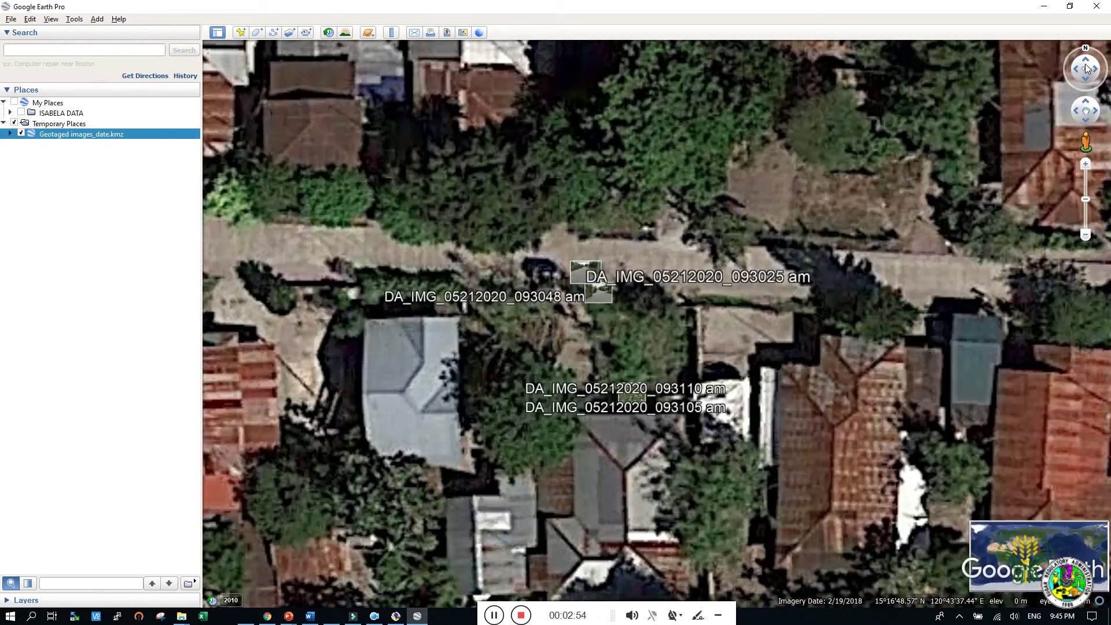
left_click(635, 399)
left_click(660, 404)
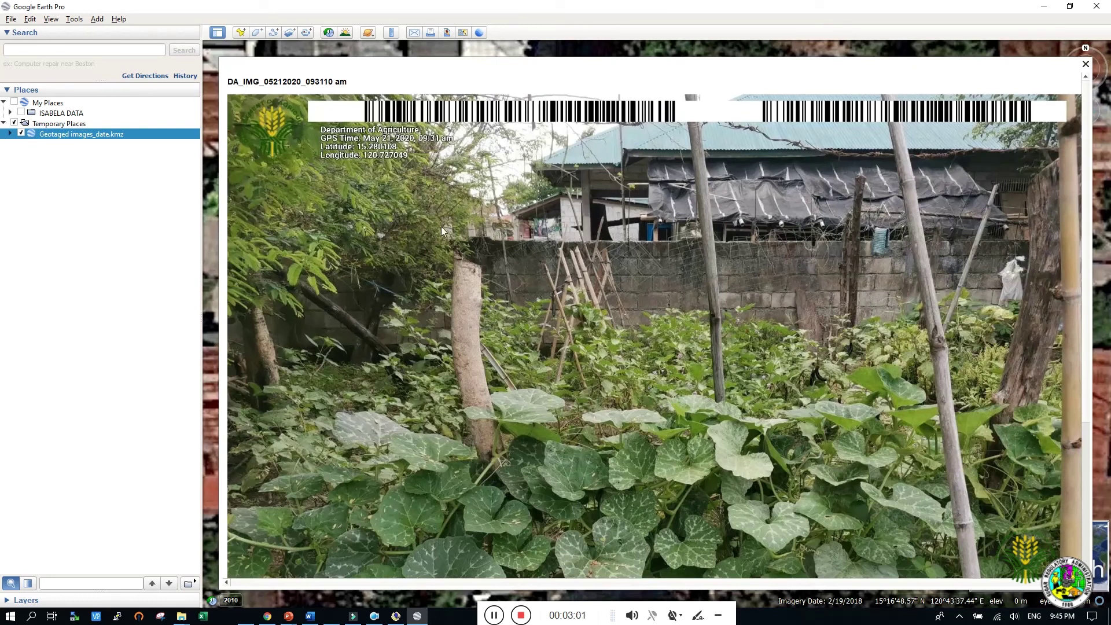
left_click(1085, 64)
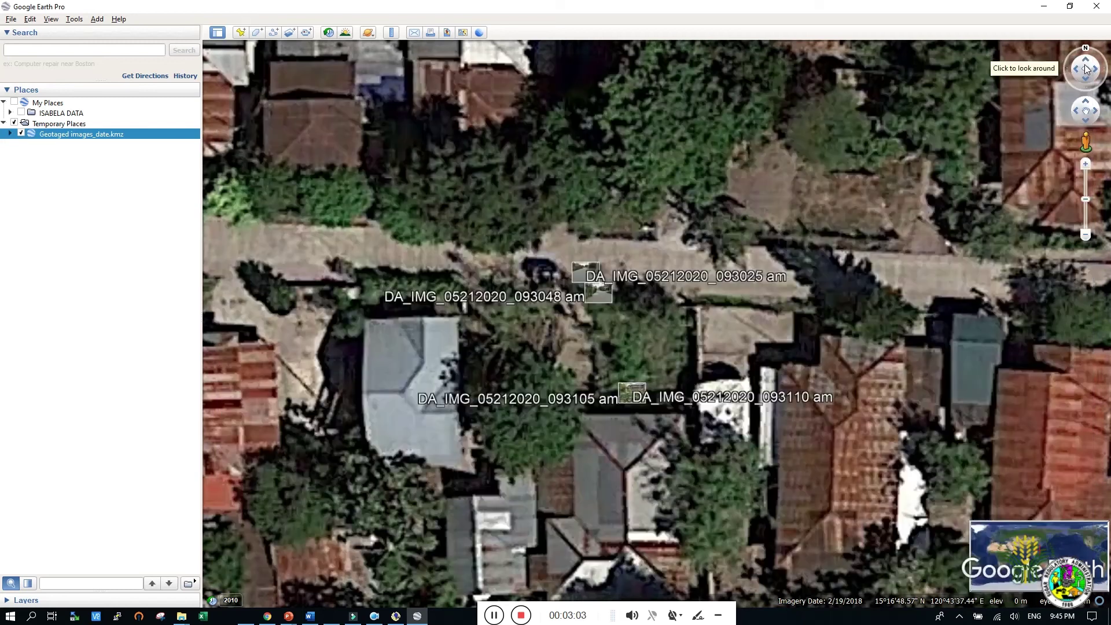
left_click(1096, 6)
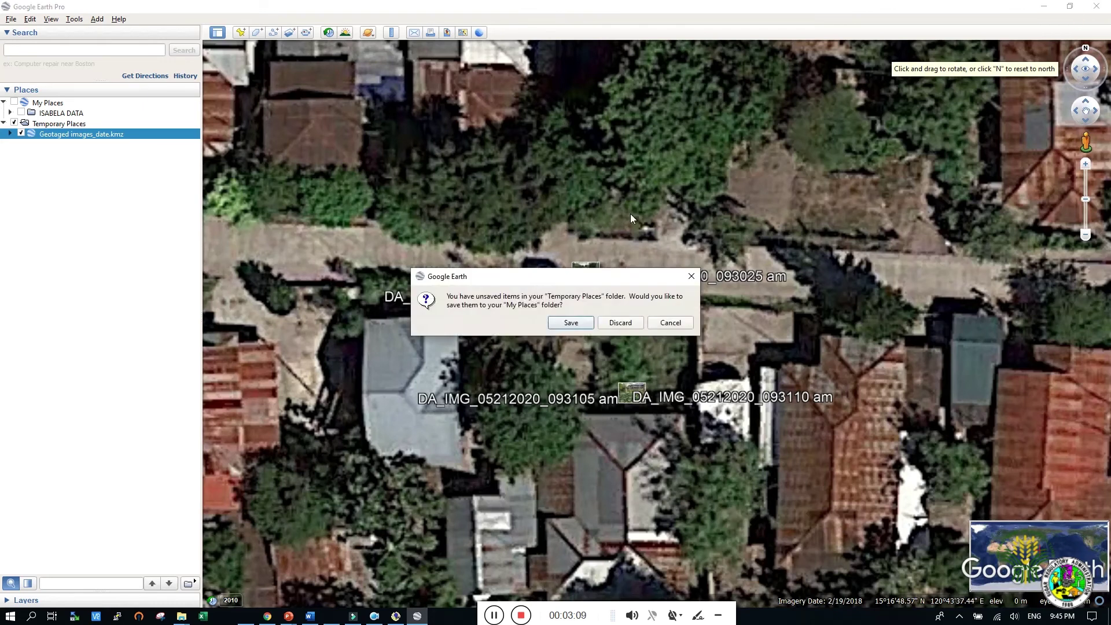